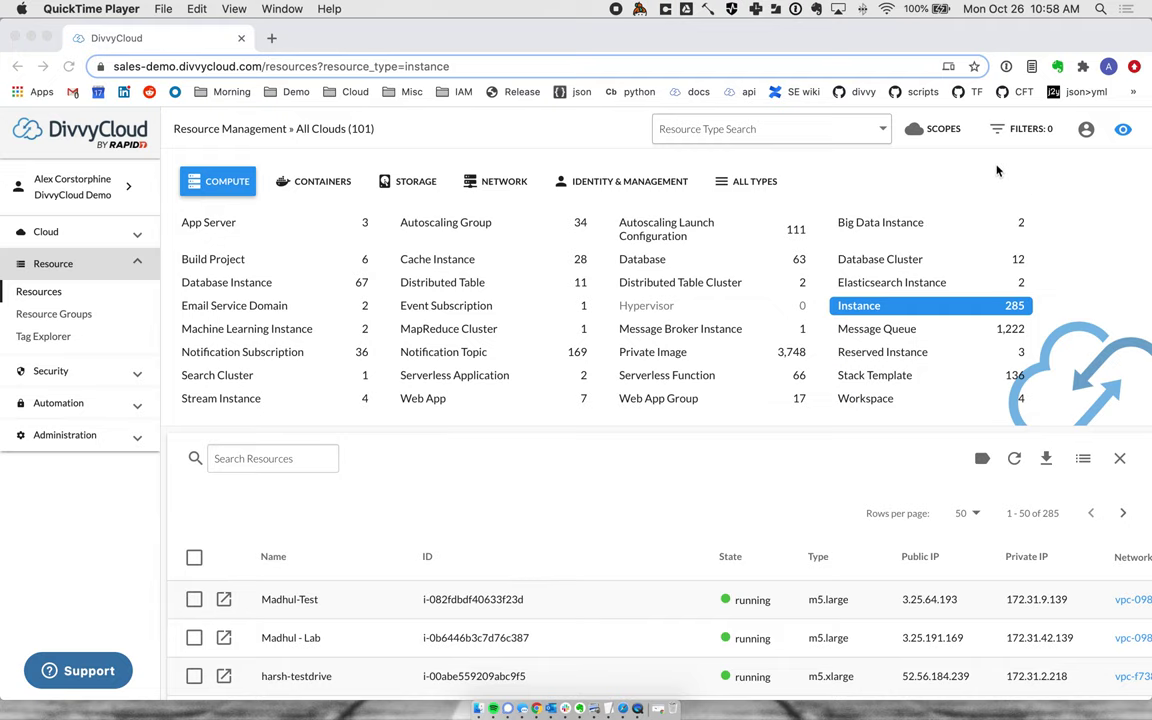
# Search filters for 'insi' and apply 'Instance Without InsightVM Agent Configured', leaving 283 instances.
pyautogui.click(1019, 140)
pyautogui.click(1003, 134)
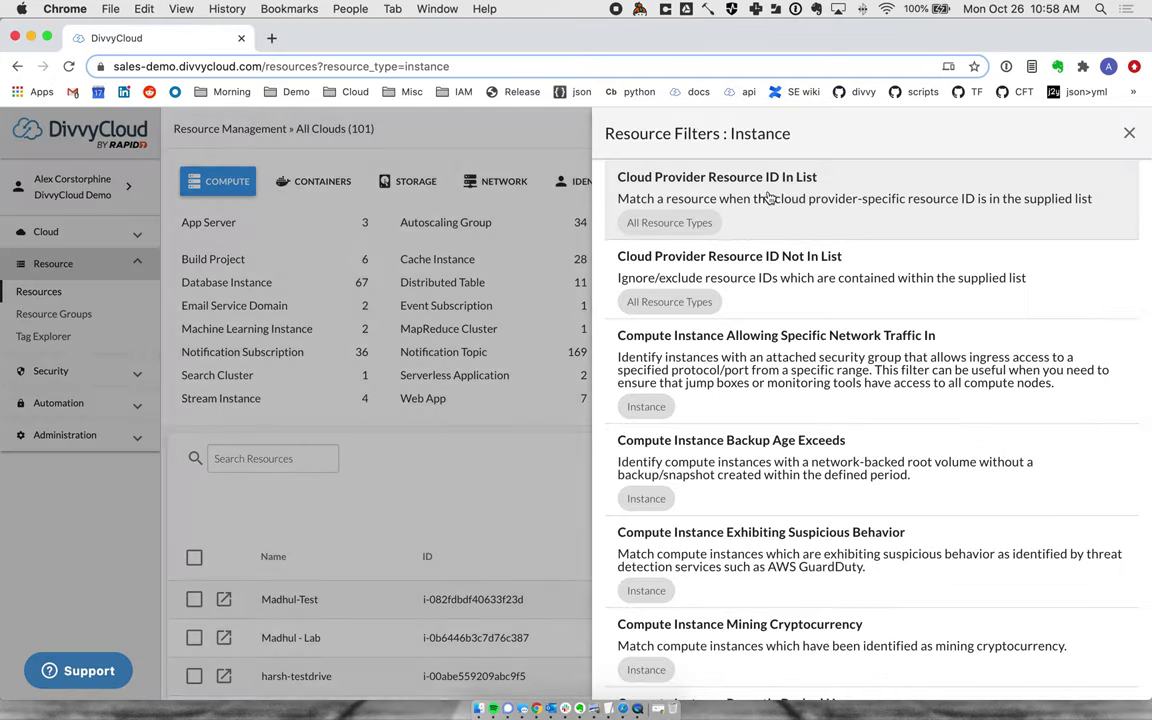
pyautogui.click(774, 190)
pyautogui.write('insi')
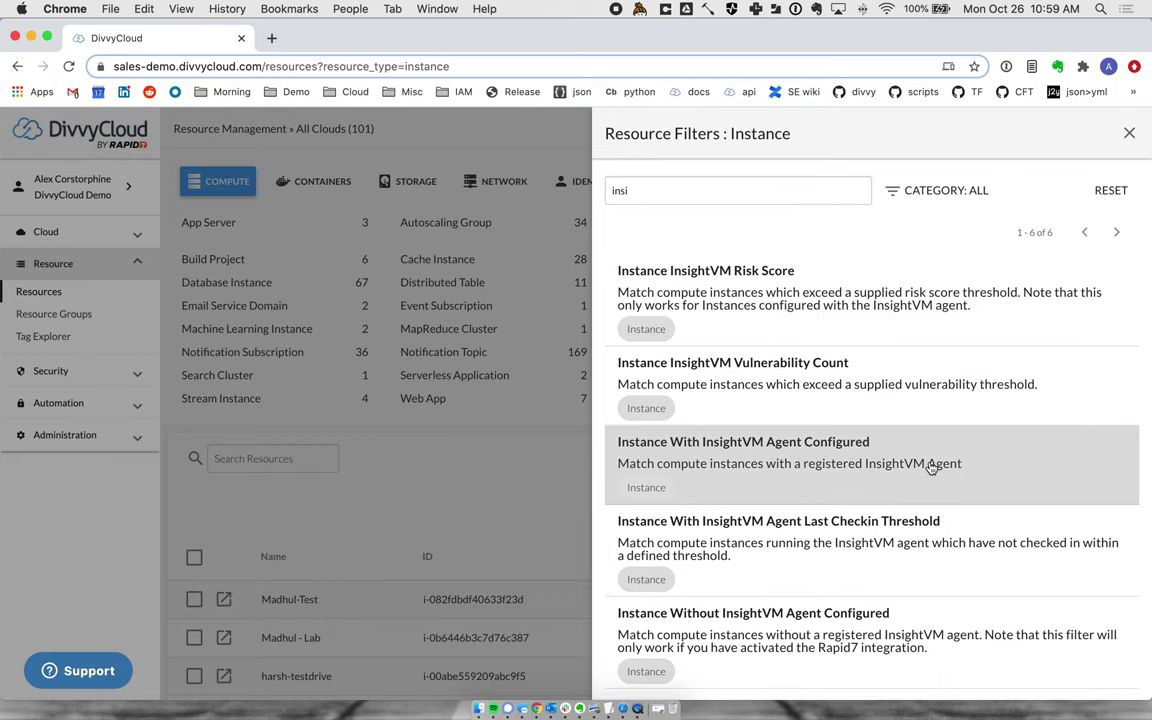
pyautogui.scroll(-2, 930, 468)
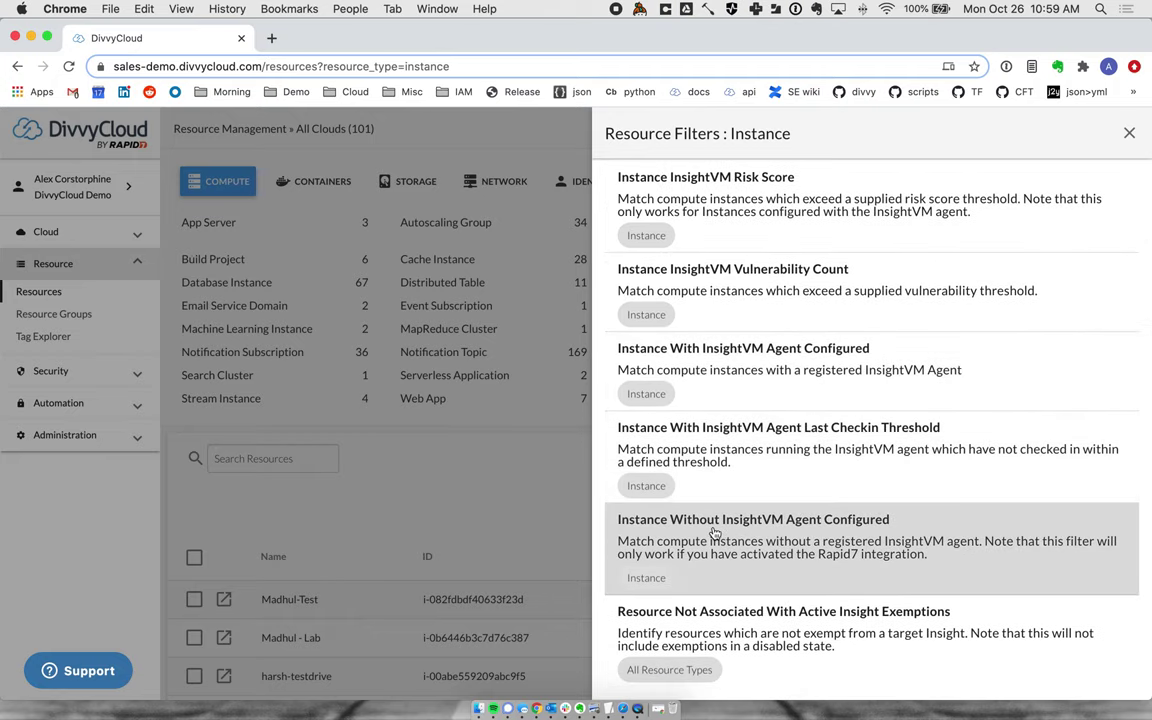
pyautogui.click(757, 533)
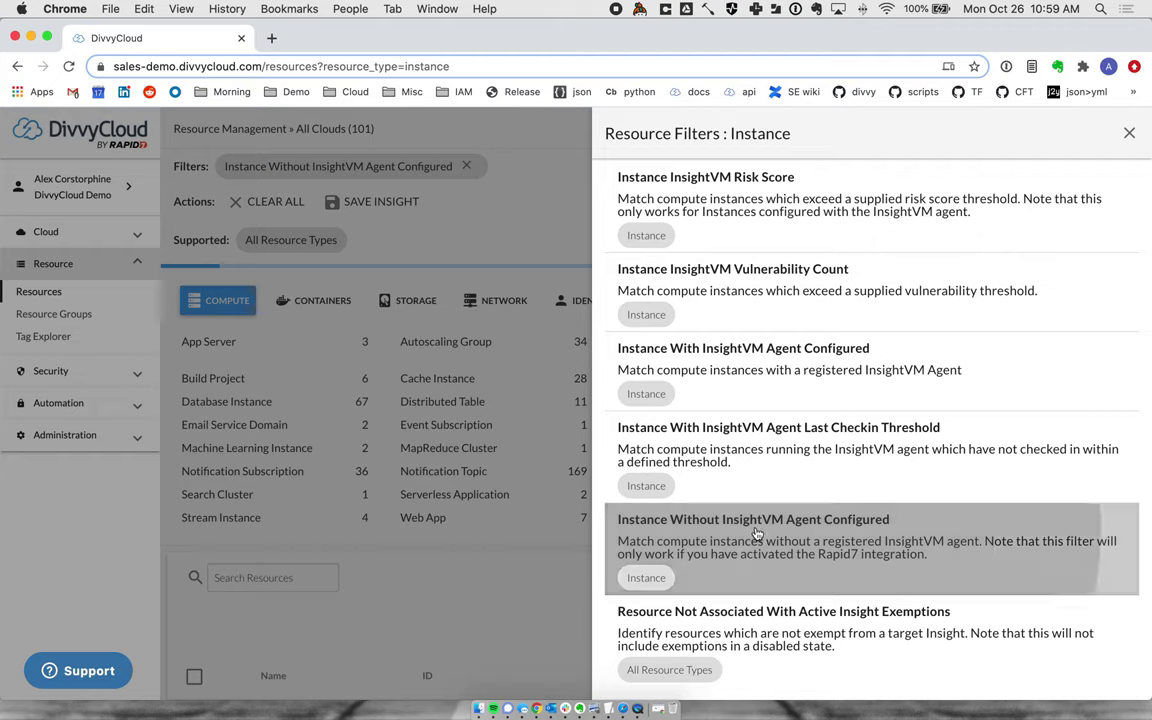
pyautogui.click(461, 587)
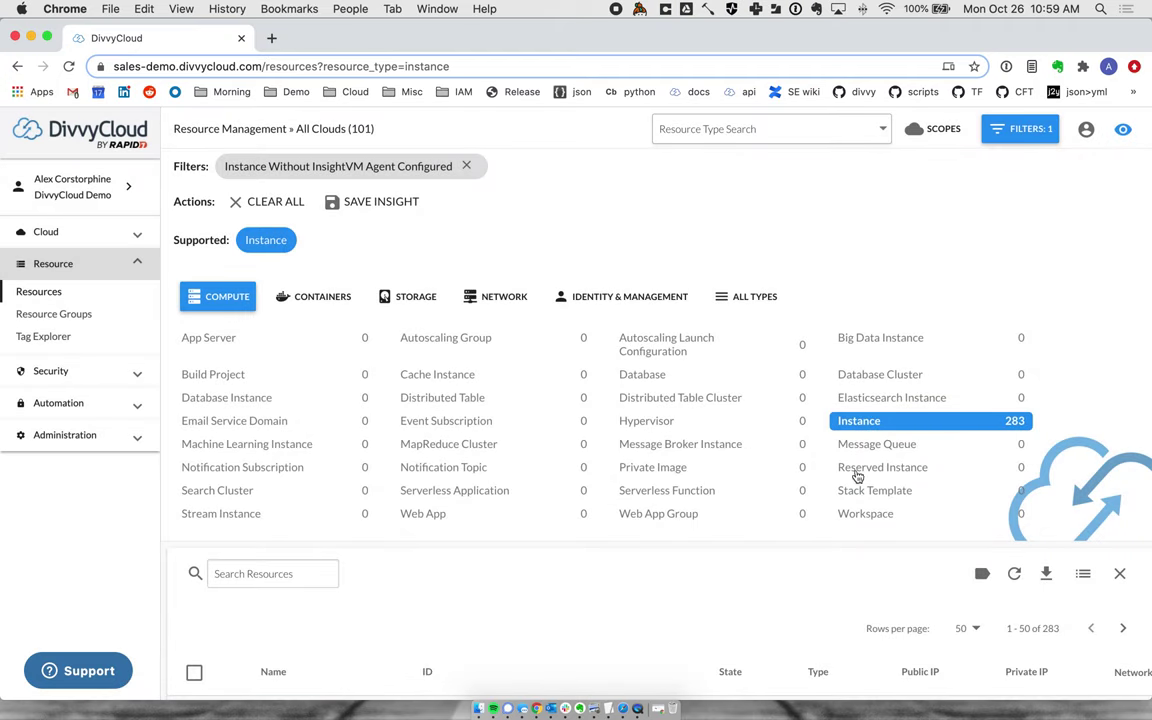
# Look over the 283 filtered instances, then reopen the Resource Filters panel.
pyautogui.scroll(-1, 419, 365)
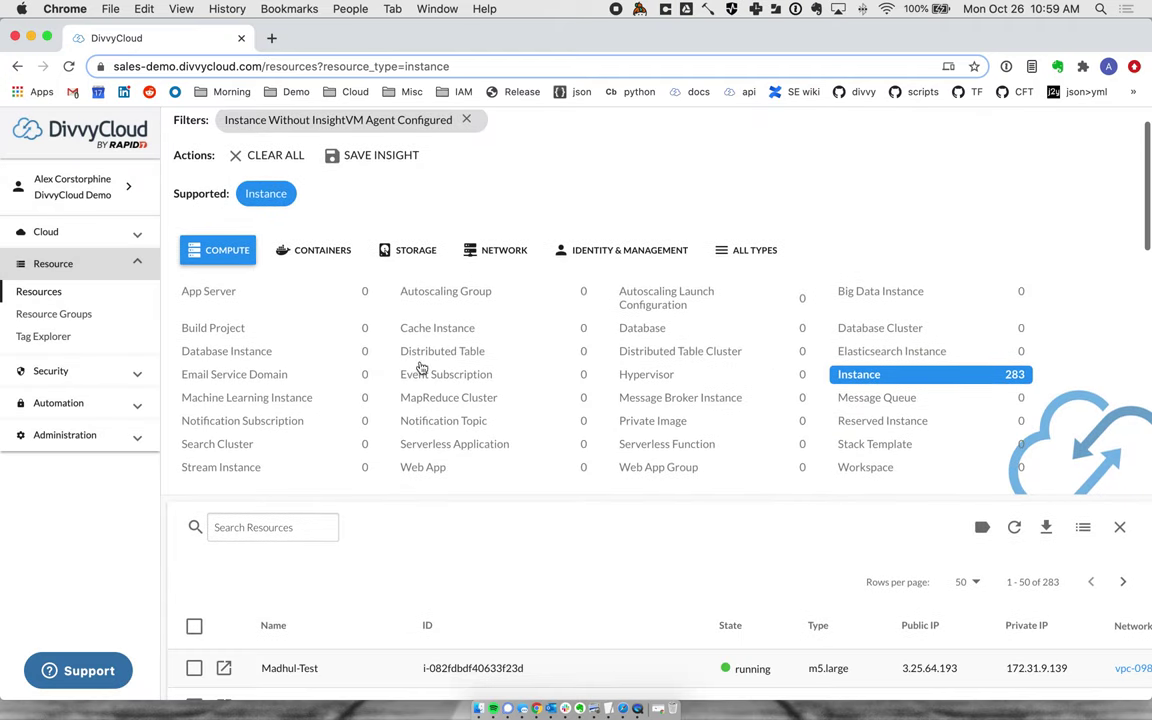
pyautogui.moveTo(484, 296)
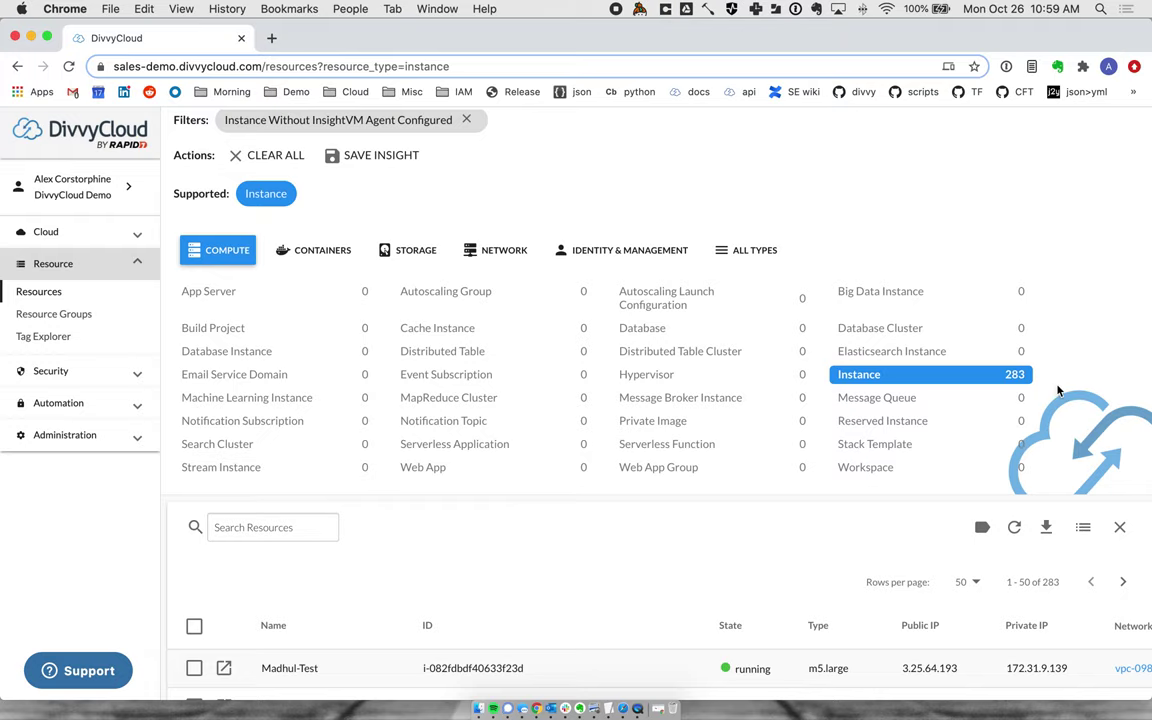
pyautogui.scroll(1, 1061, 388)
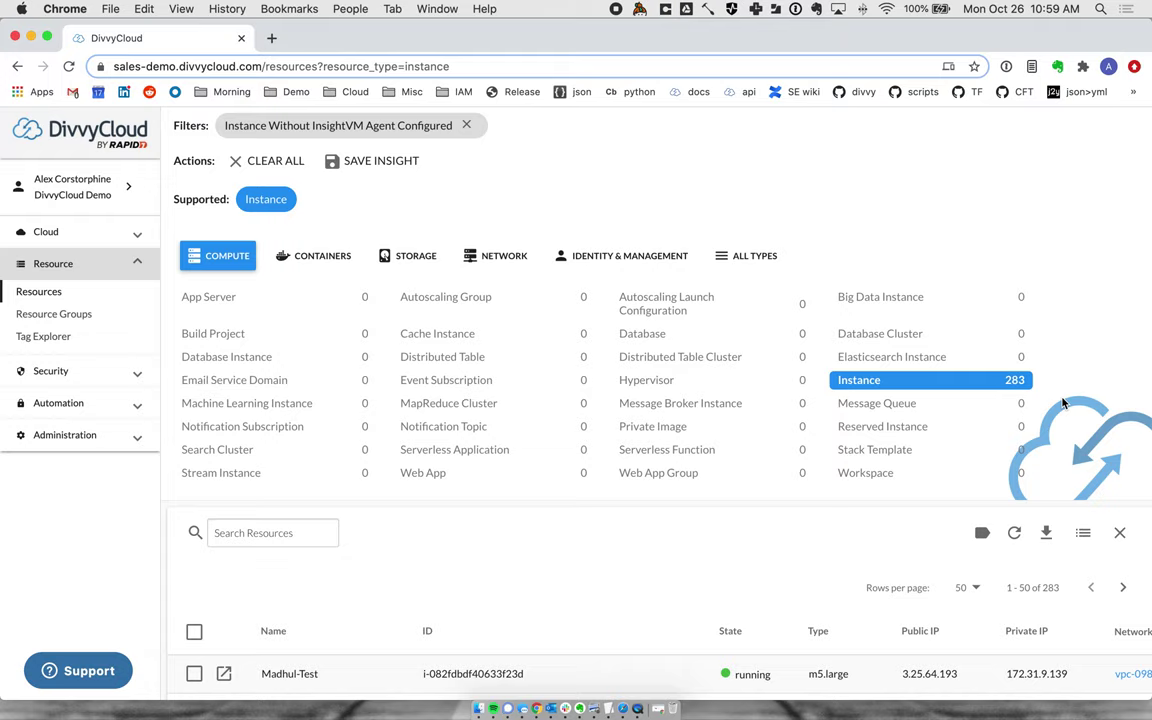
pyautogui.moveTo(1011, 389)
pyautogui.moveTo(899, 391)
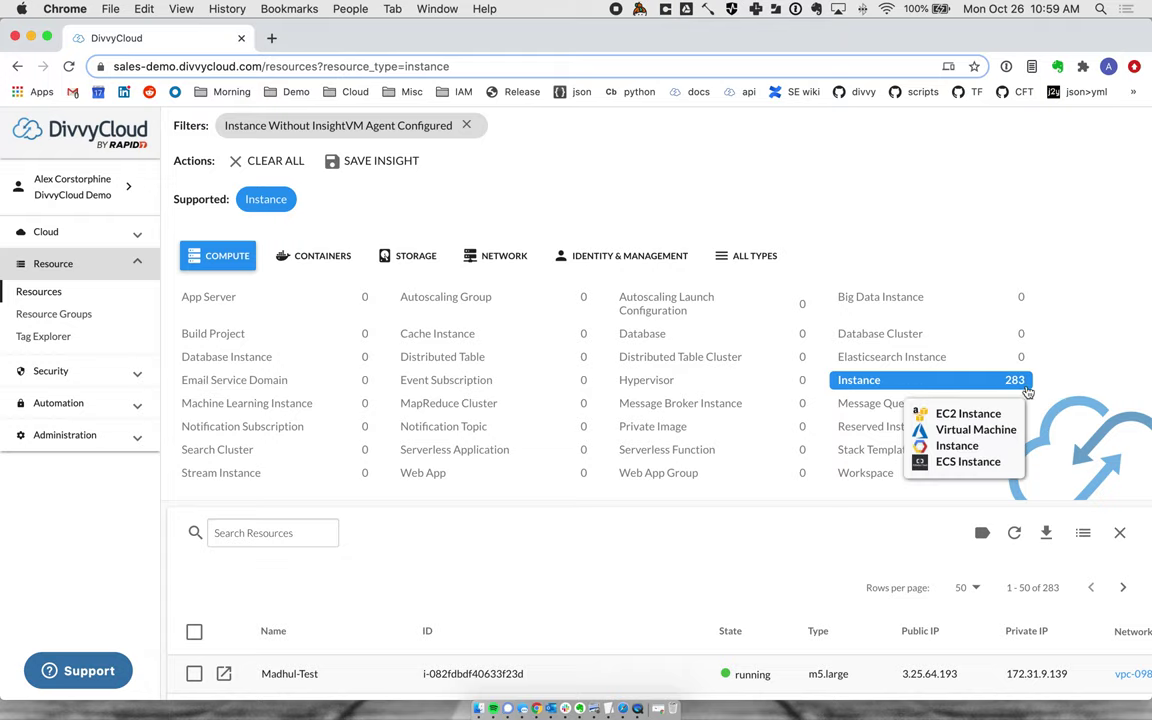
pyautogui.scroll(-1, 450, 592)
pyautogui.scroll(2, 455, 590)
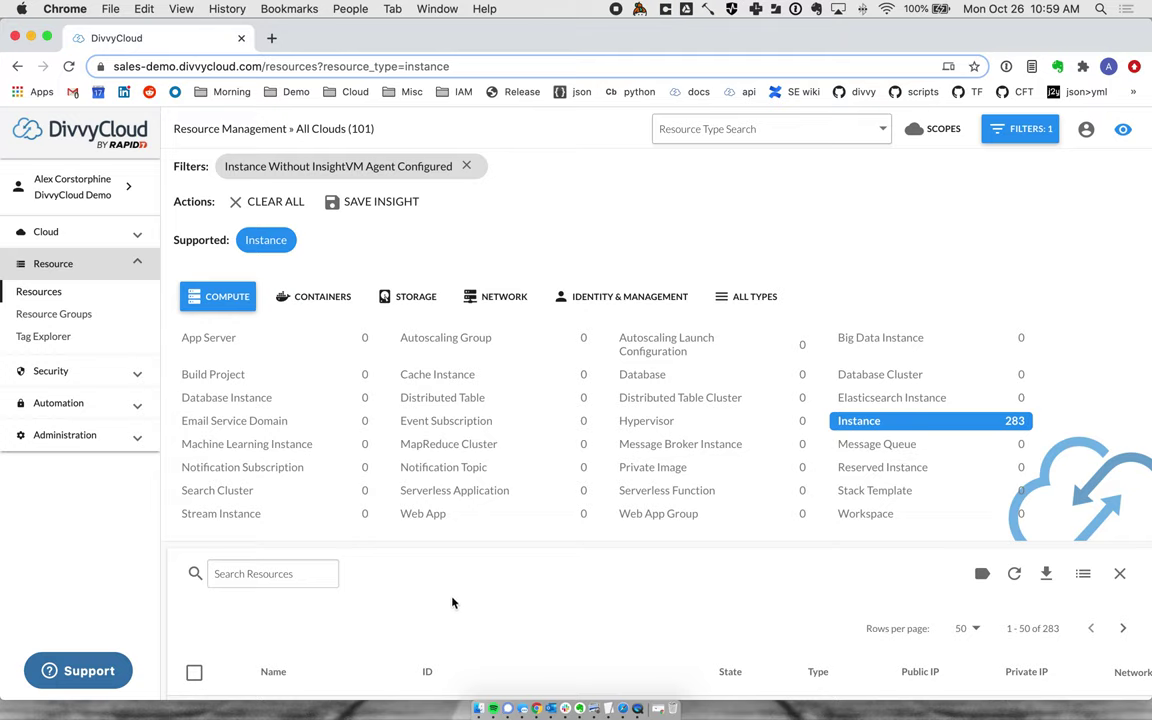
pyautogui.click(1022, 139)
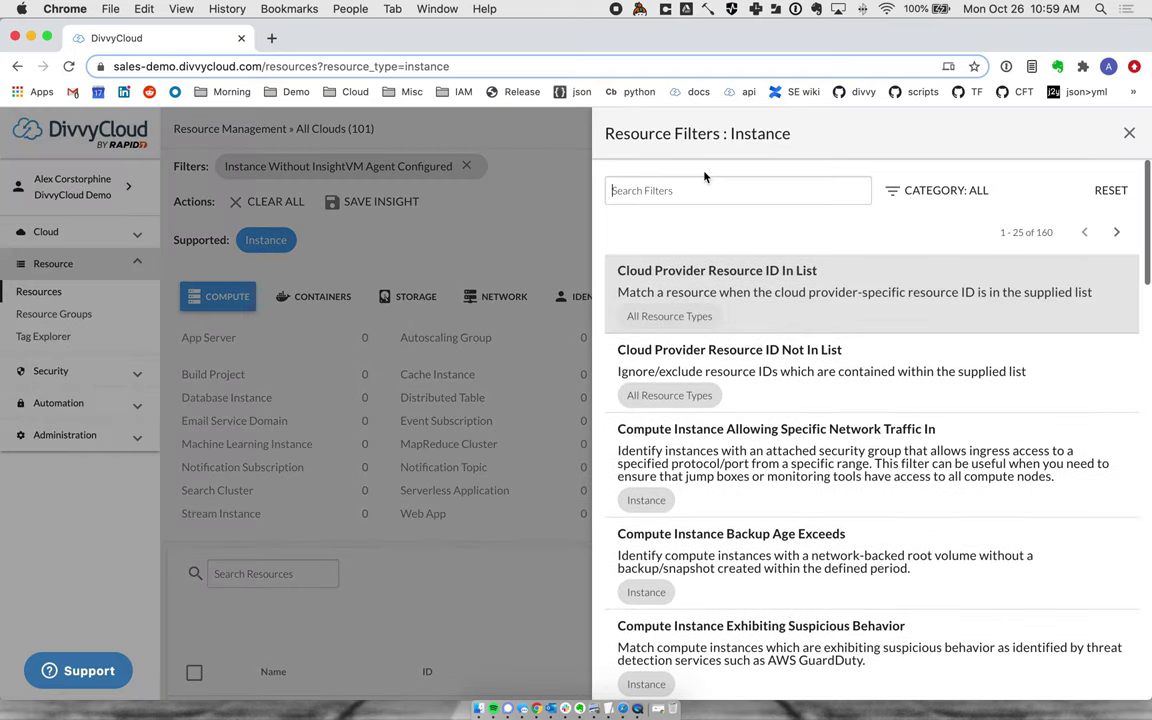
# Search 'ssh' and add the 'Instance Exposing Public SSH' filter, narrowing results to 15 instances.
pyautogui.click(705, 190)
pyautogui.write('ssh')
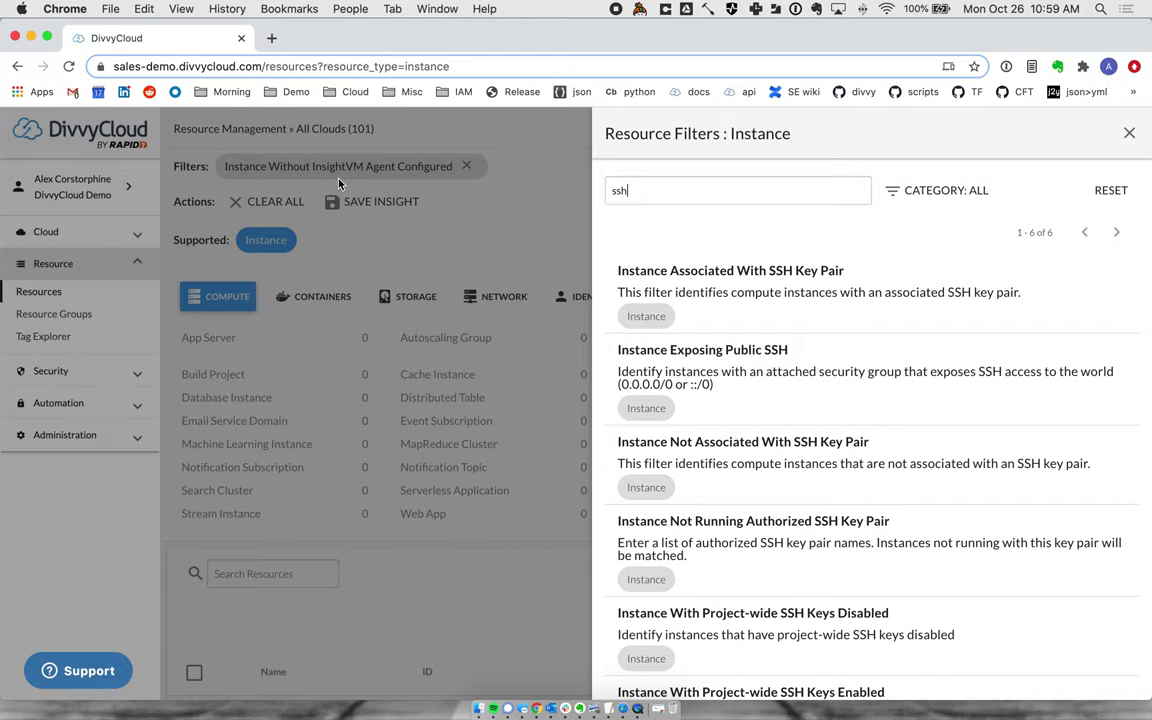
pyautogui.click(801, 372)
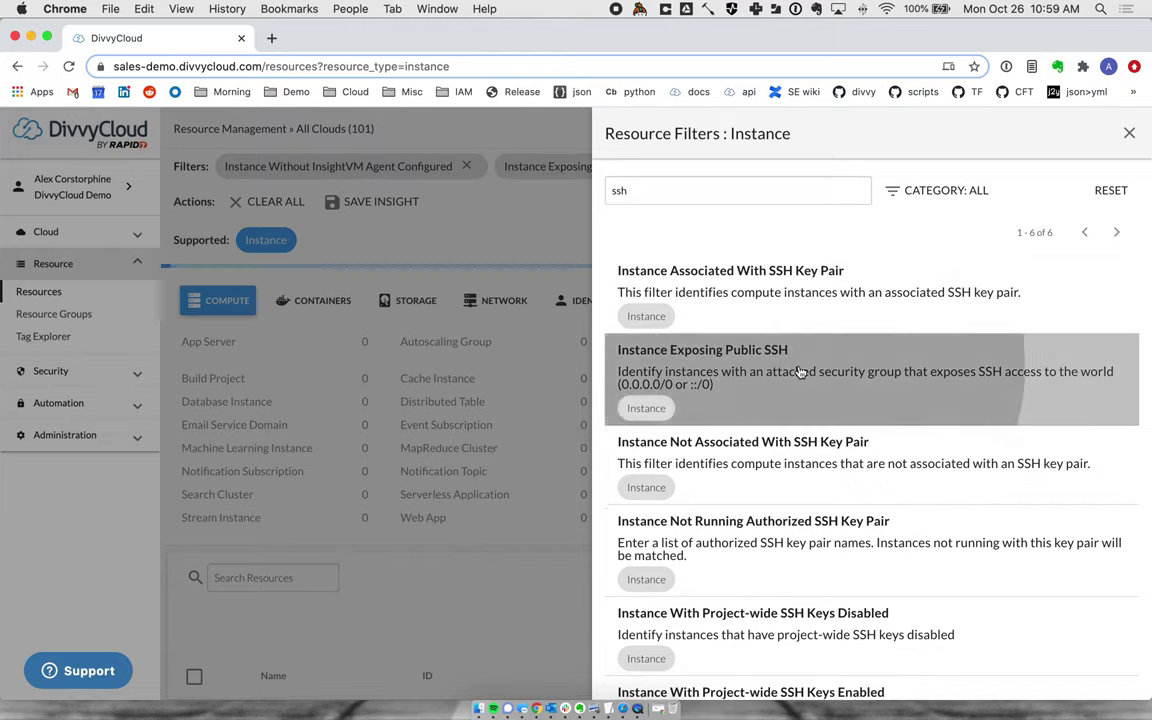
pyautogui.click(503, 232)
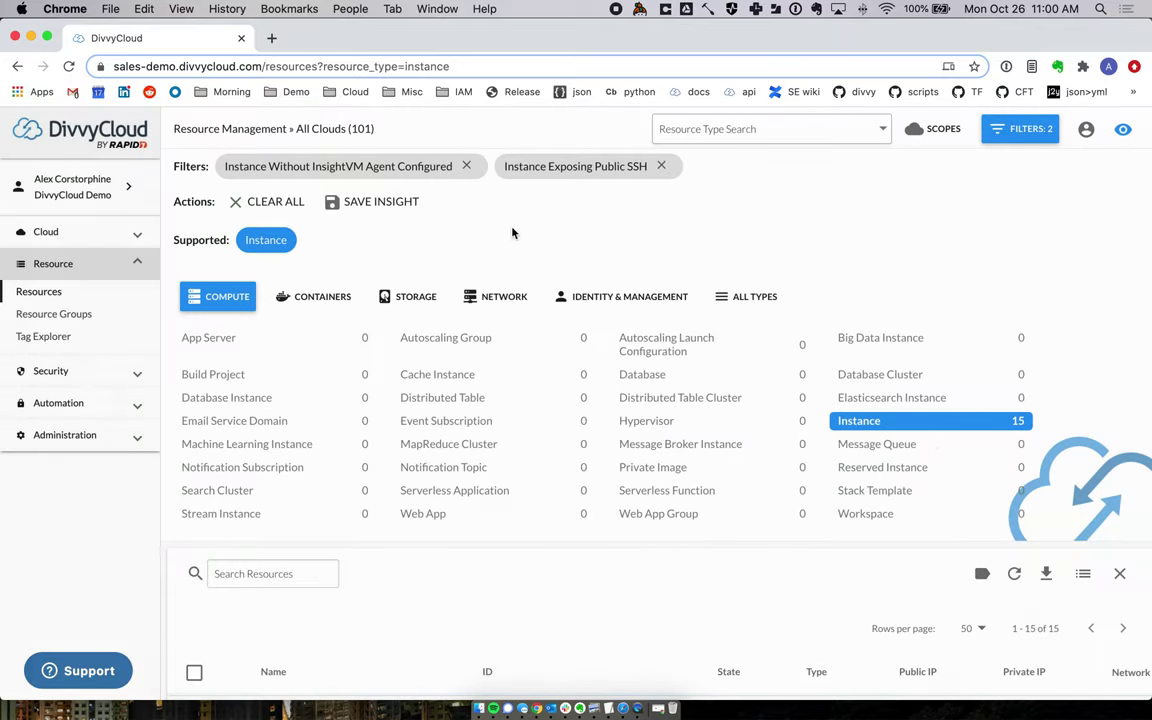
# Highlight both filter chips, remove the InsightVM agent filter, and reopen the filter list.
pyautogui.moveTo(262, 167); pyautogui.dragTo(464, 190)
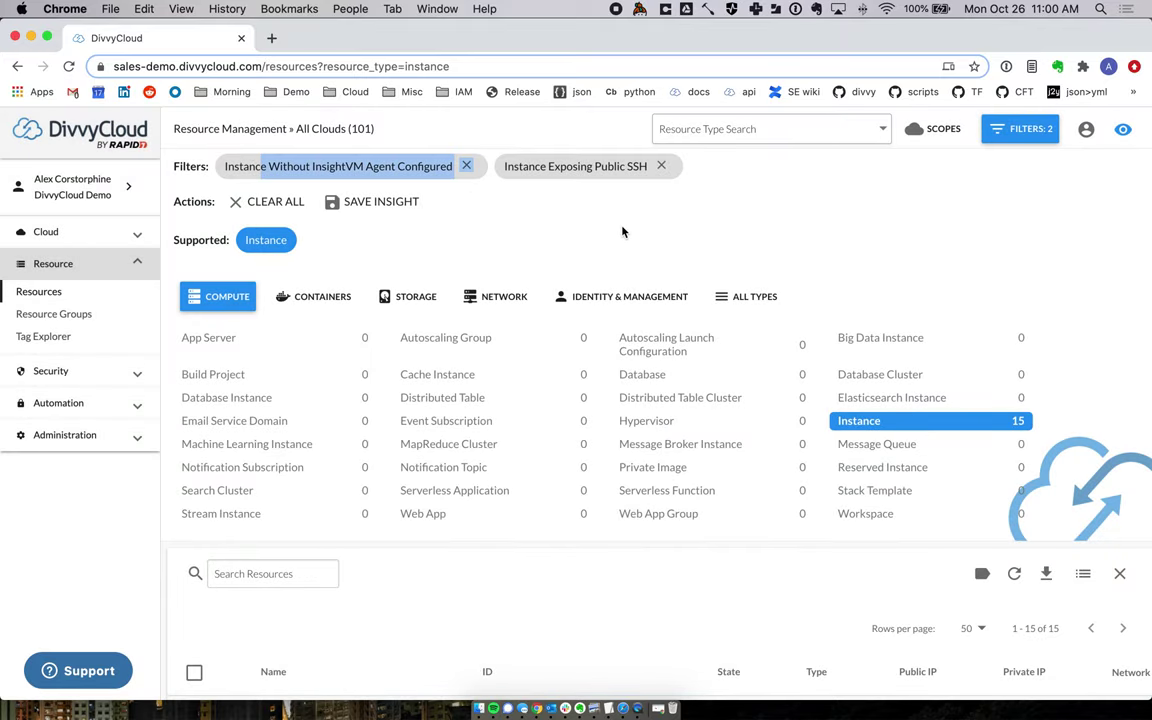
pyautogui.moveTo(533, 172); pyautogui.dragTo(645, 170)
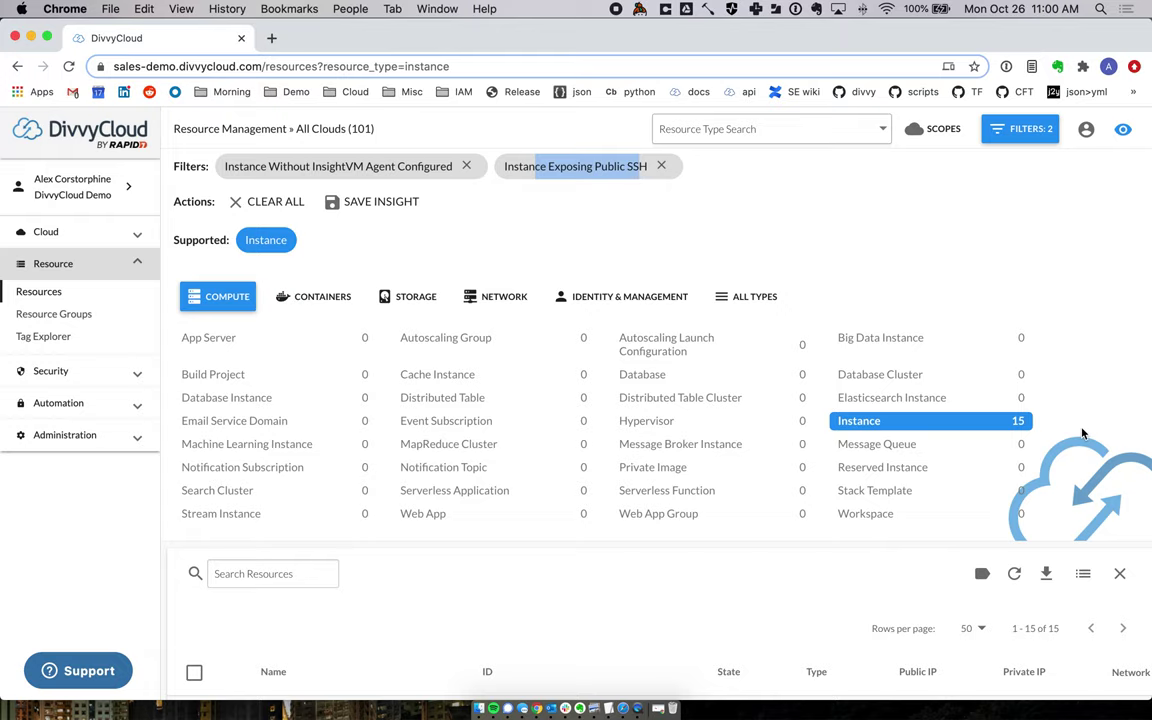
pyautogui.moveTo(1041, 433)
pyautogui.scroll(-1, 1070, 432)
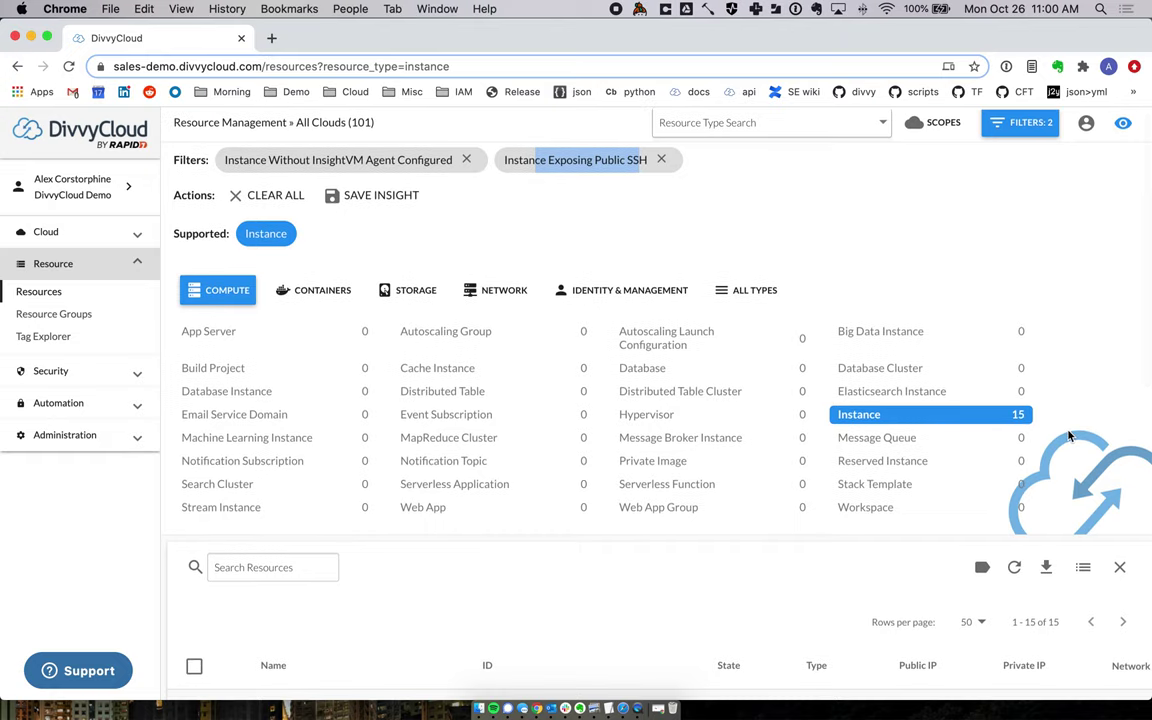
pyautogui.scroll(-5, 1068, 436)
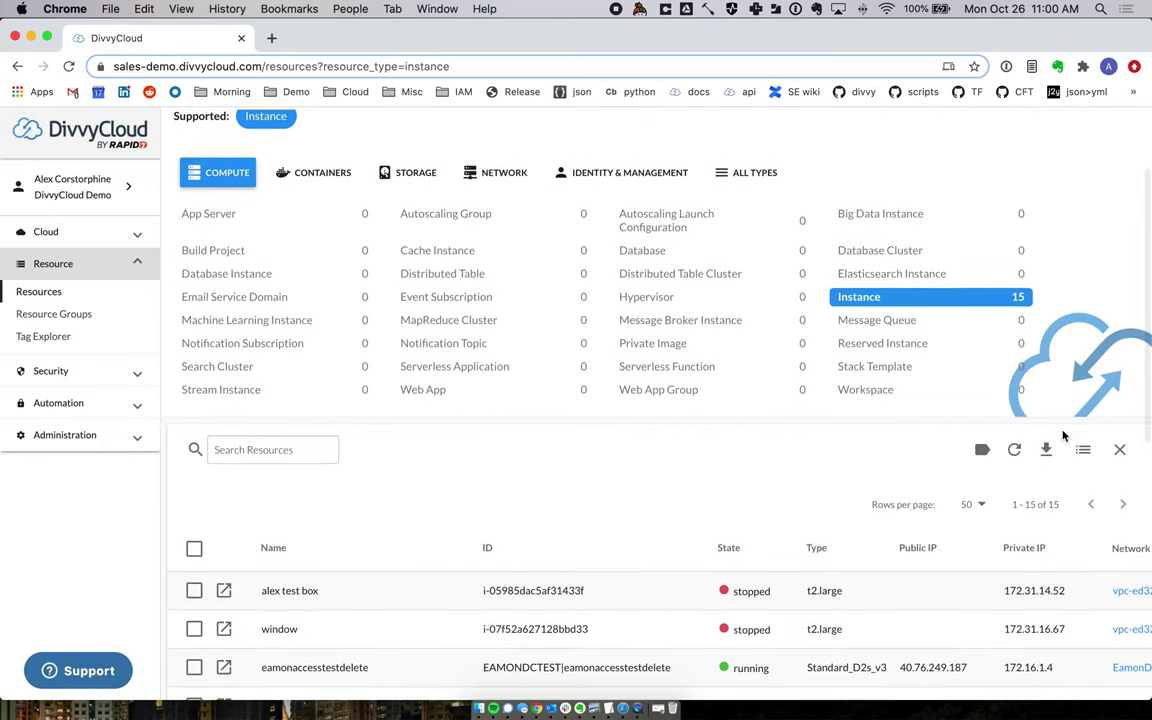
pyautogui.scroll(5, 1066, 434)
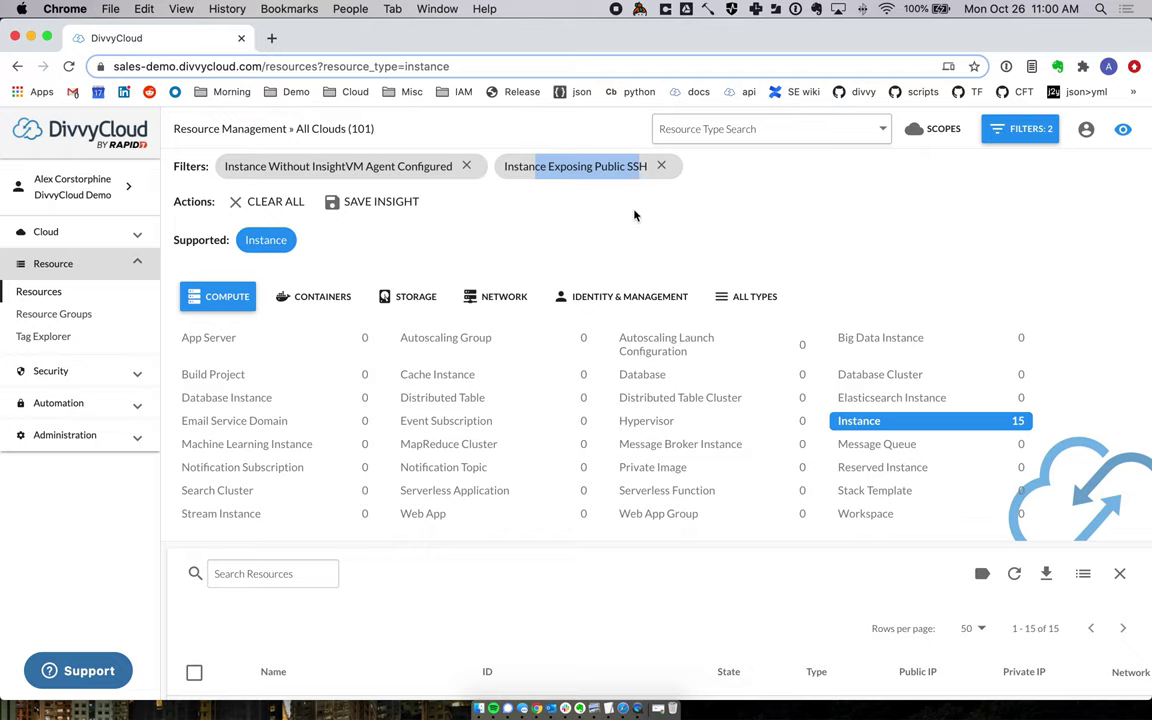
pyautogui.click(466, 166)
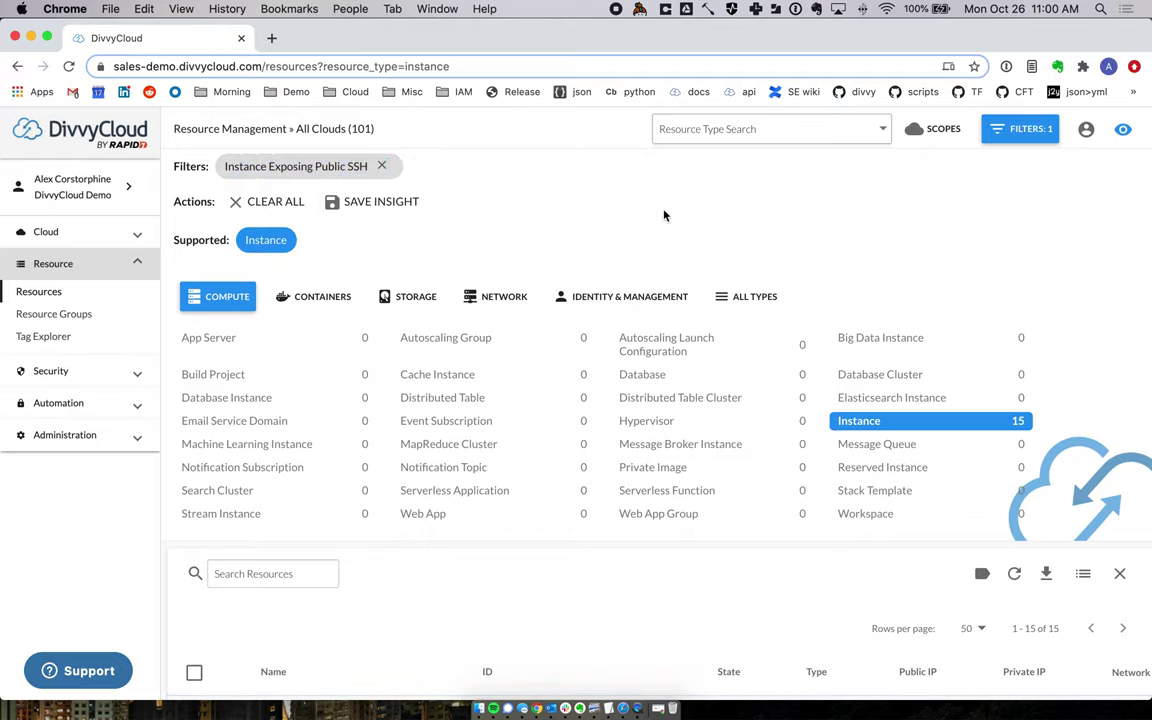
pyautogui.click(1018, 129)
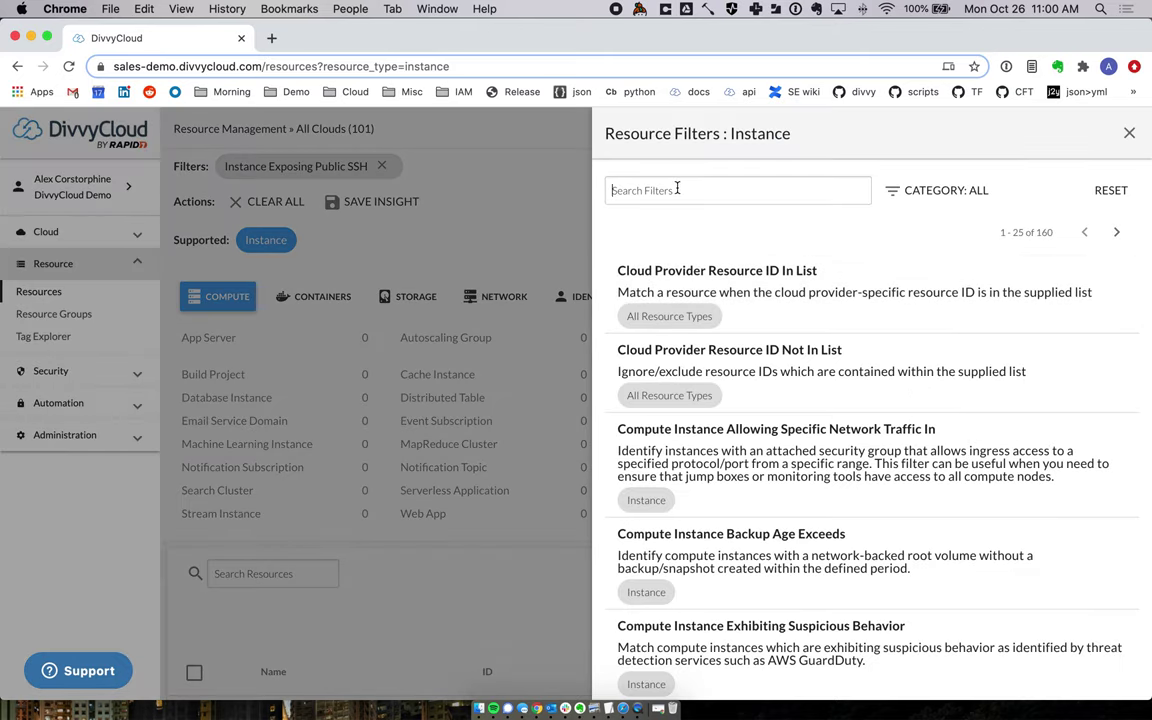
# Add 'Instance With InsightVM Agent Configured' and a Severe vulnerability count filter of 1.
pyautogui.write('insi')
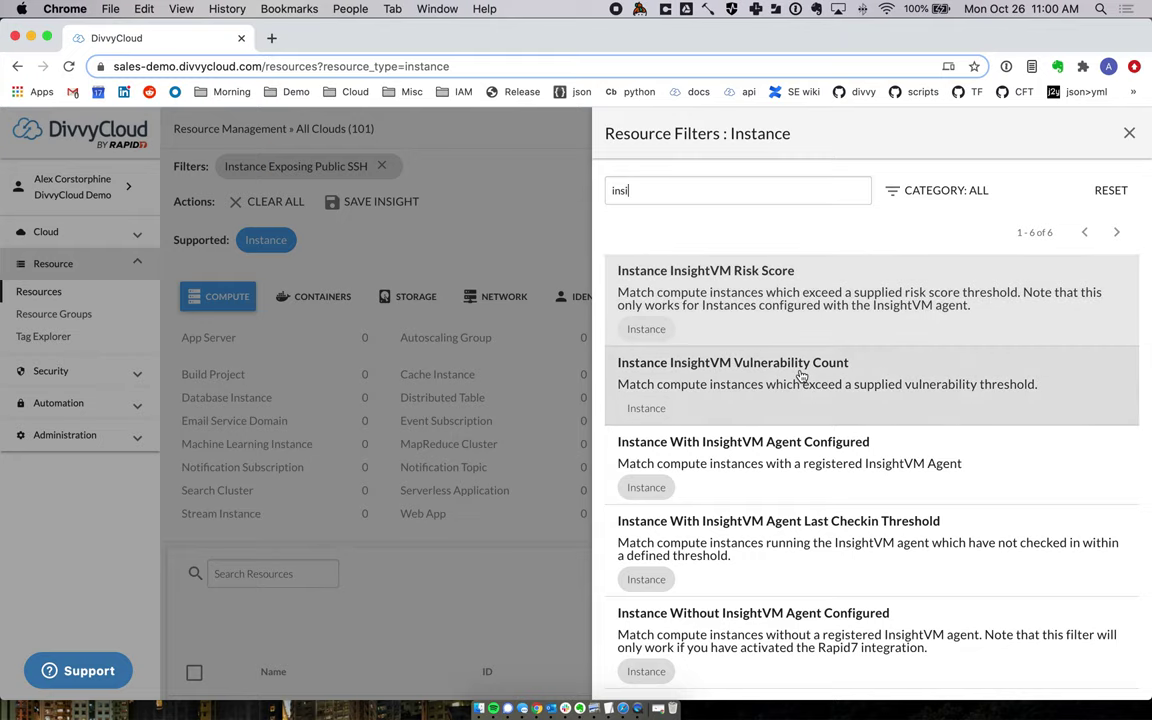
pyautogui.click(815, 465)
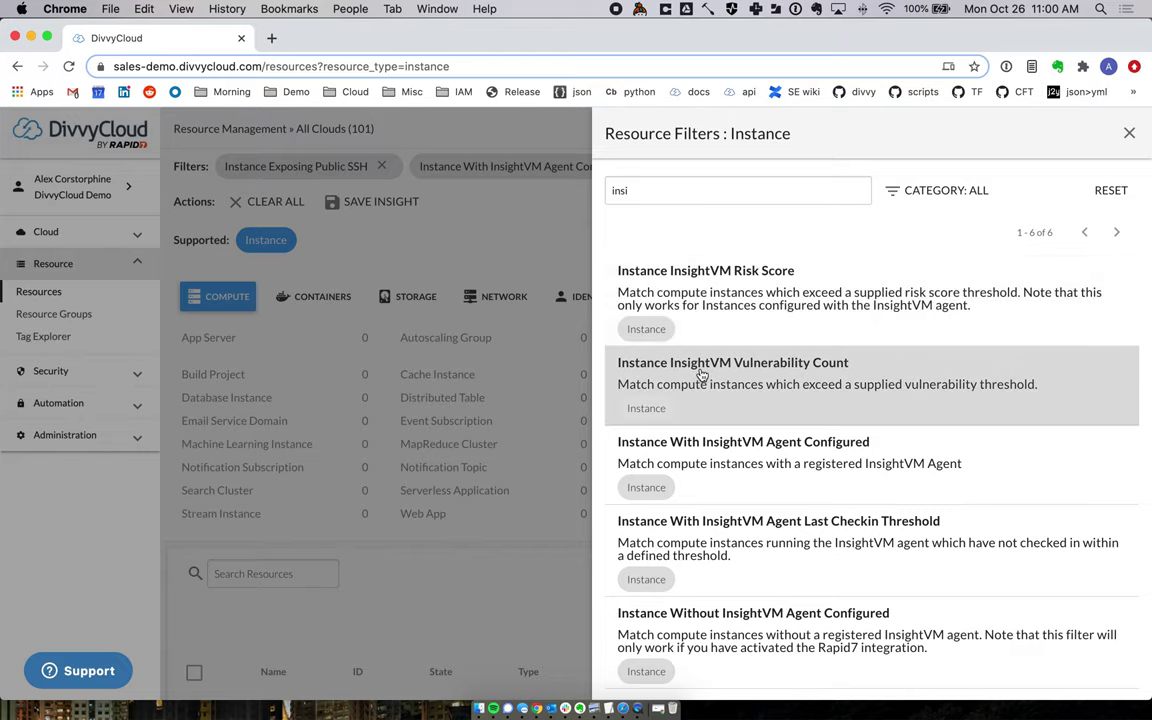
pyautogui.click(701, 374)
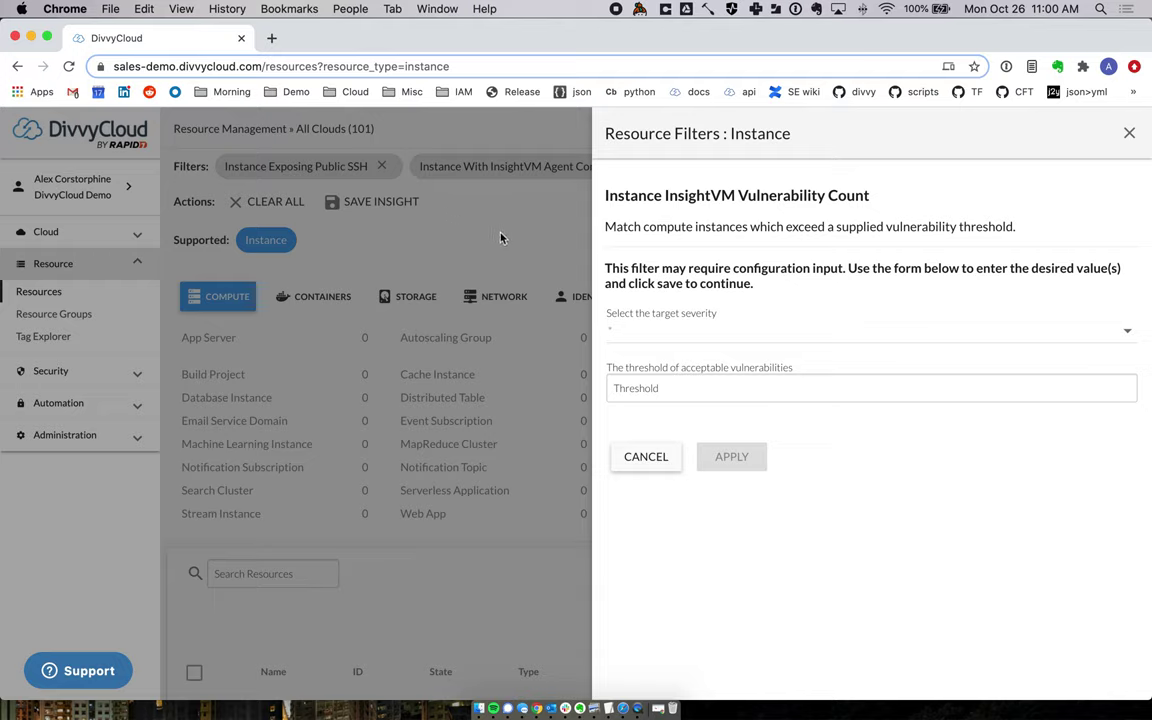
pyautogui.click(656, 330)
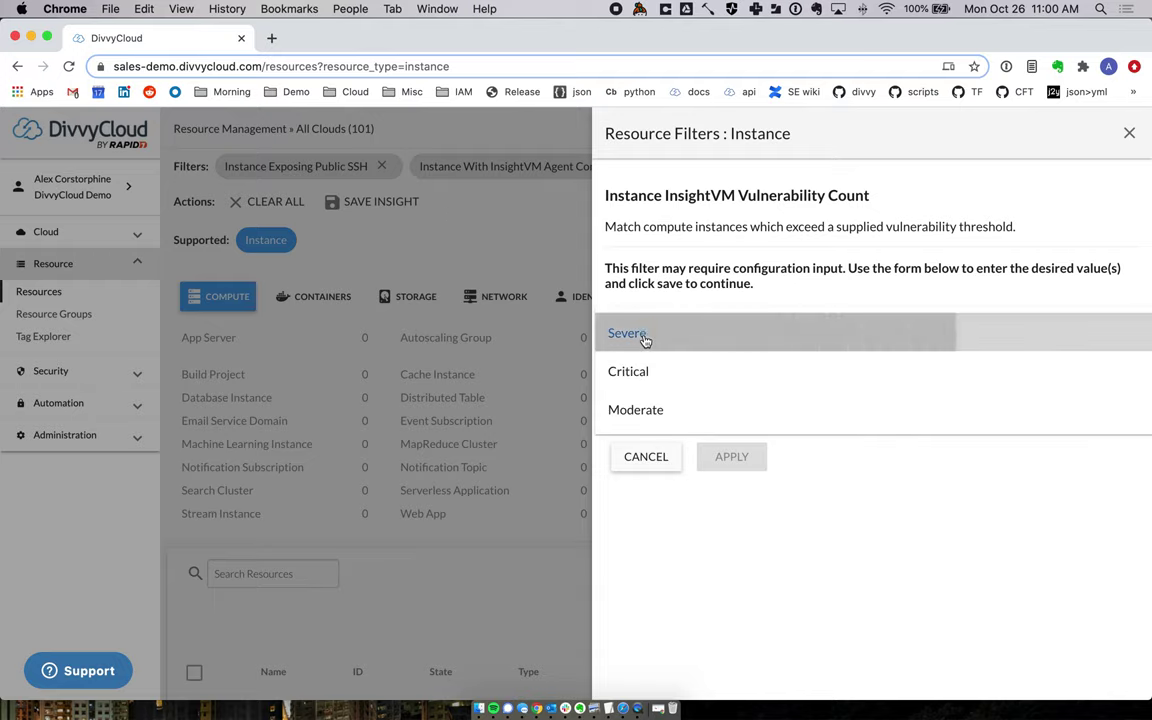
pyautogui.click(641, 336)
pyautogui.click(677, 390)
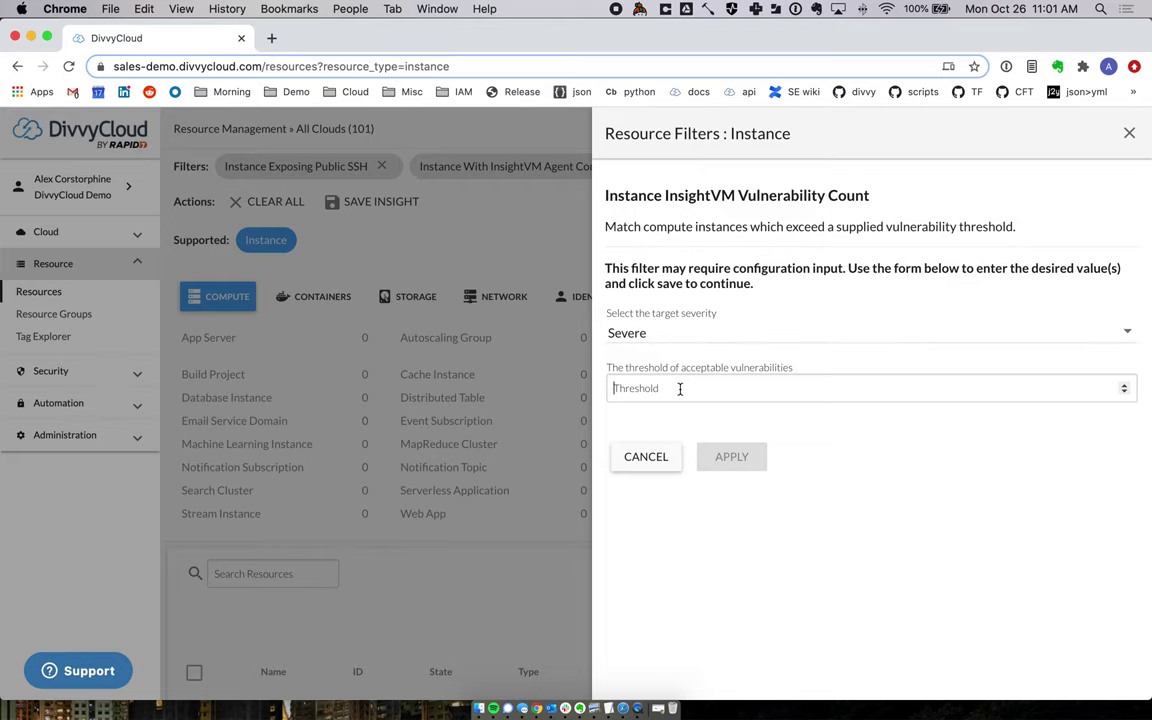
pyautogui.write('1')
pyautogui.click(731, 457)
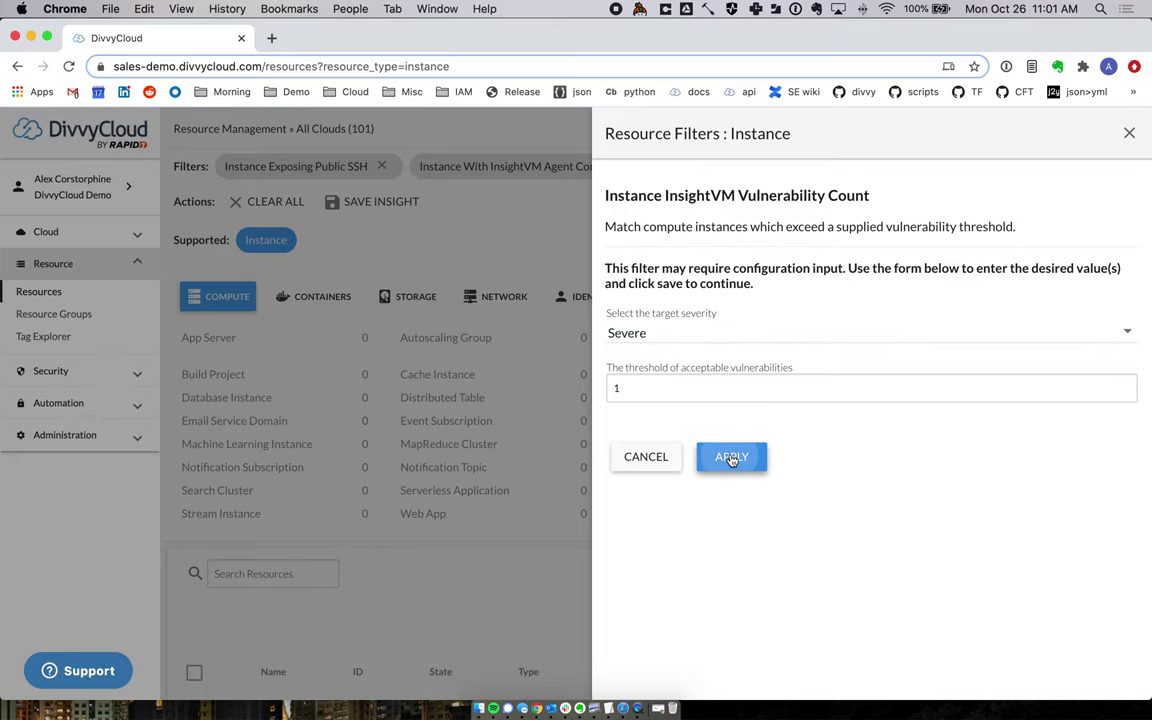
pyautogui.click(486, 220)
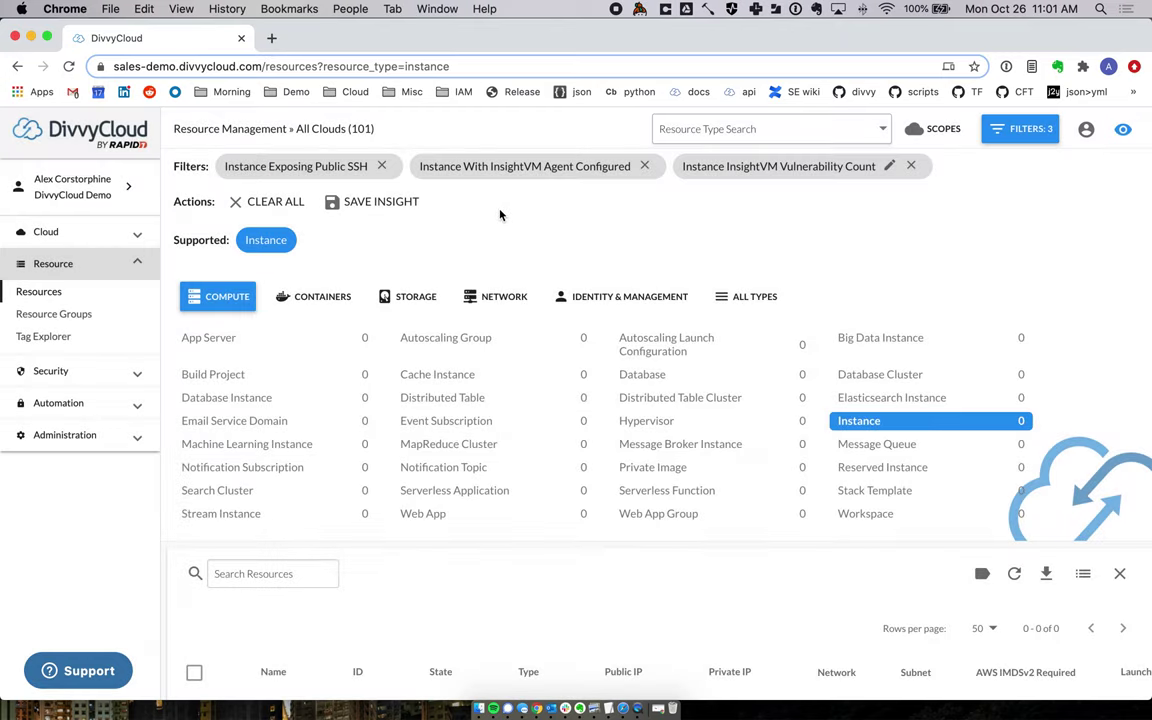